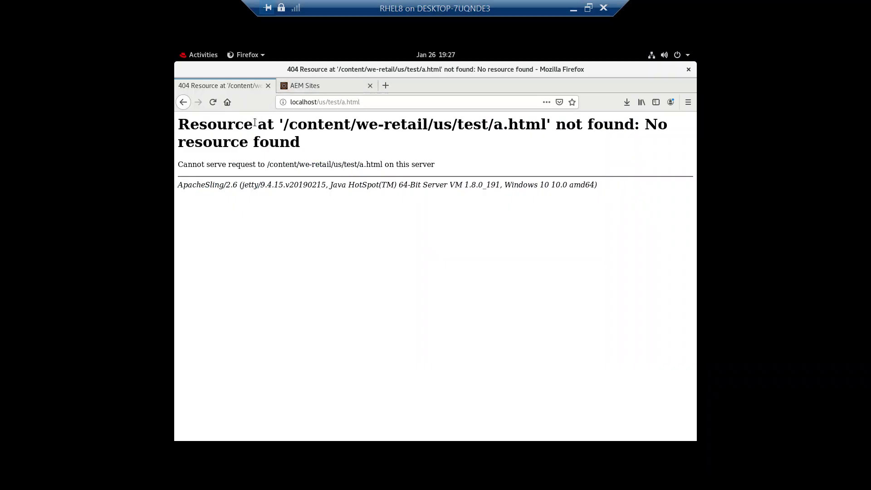
Step: Reload localhost/us/test/a.html to confirm it still returns a 404
{"action": "left_click", "coordinate": [332, 102]}
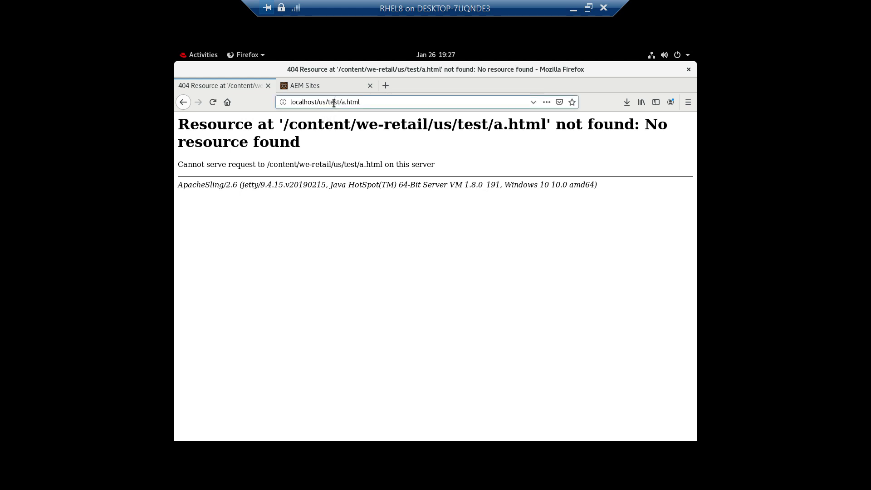
{"action": "left_click", "coordinate": [373, 102]}
{"action": "key", "text": "Return"}
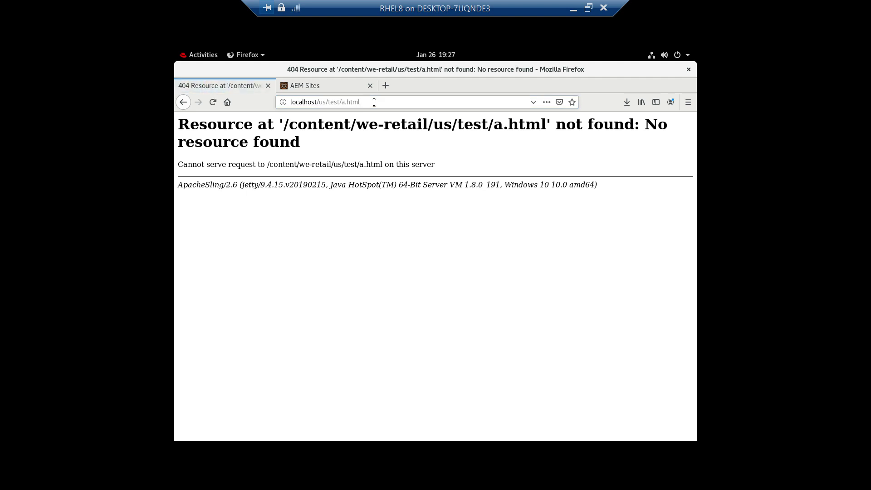
Step: Load localhost/us/es/a.html, which also returns the Sling 404, and exit full screen
{"action": "left_click", "coordinate": [335, 101]}
{"action": "left_click", "coordinate": [335, 102]}
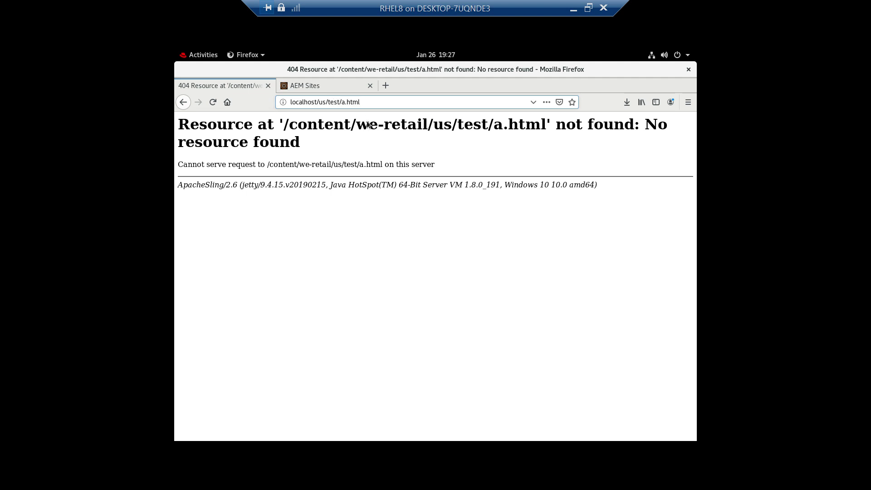
{"action": "key", "text": "Delete"}
{"action": "key", "text": "Delete"}
{"action": "key", "text": "BackSpace"}
{"action": "key", "text": "BackSpace"}
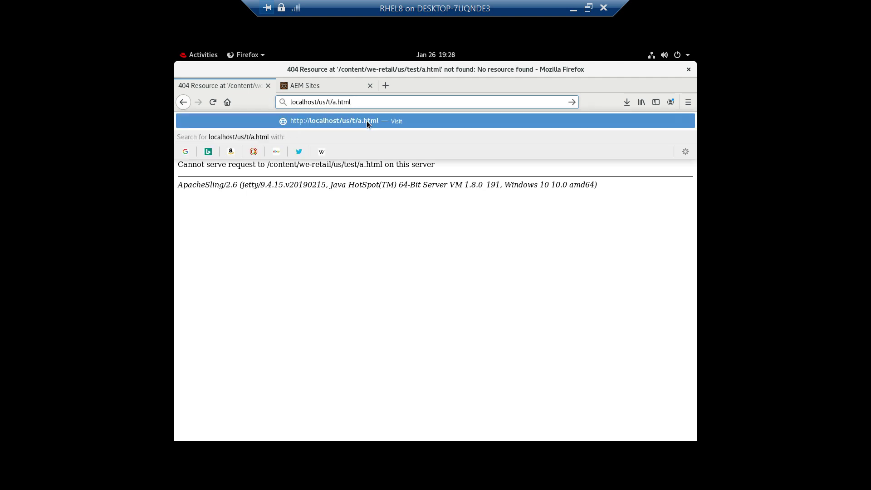
{"action": "type", "text": "es"}
{"action": "key", "text": "Return"}
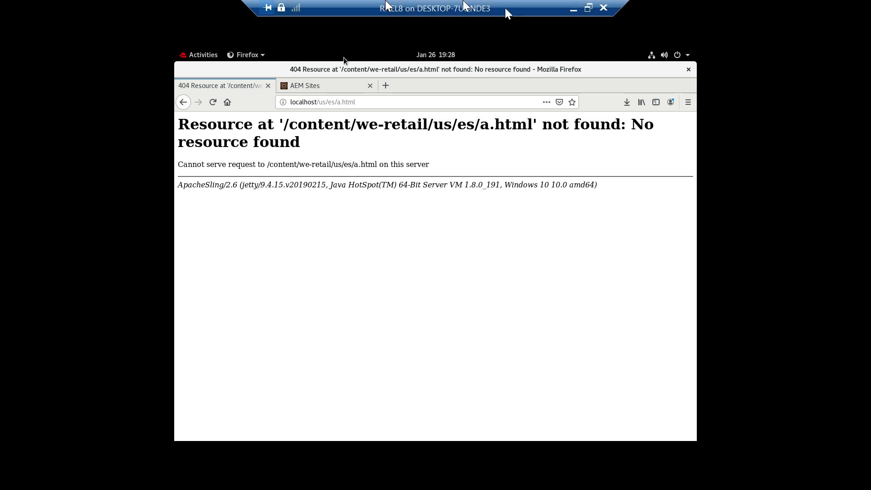
{"action": "left_click", "coordinate": [573, 12]}
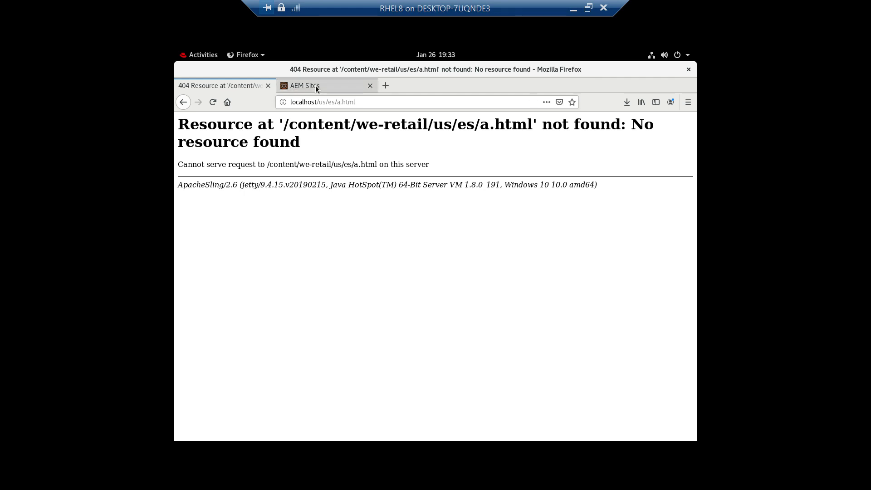
Step: In AEM Sites, compare the United States Español and English branches; Español holds only 404-page
{"action": "left_click", "coordinate": [316, 89]}
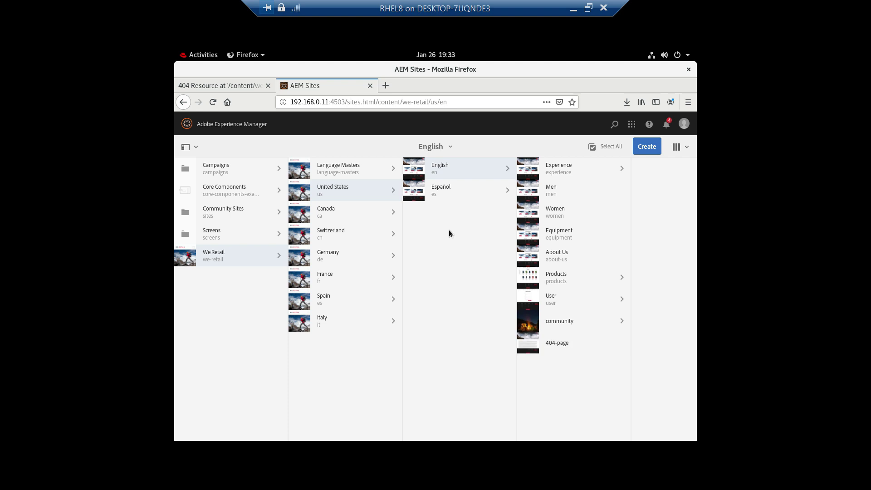
{"action": "left_click", "coordinate": [438, 195]}
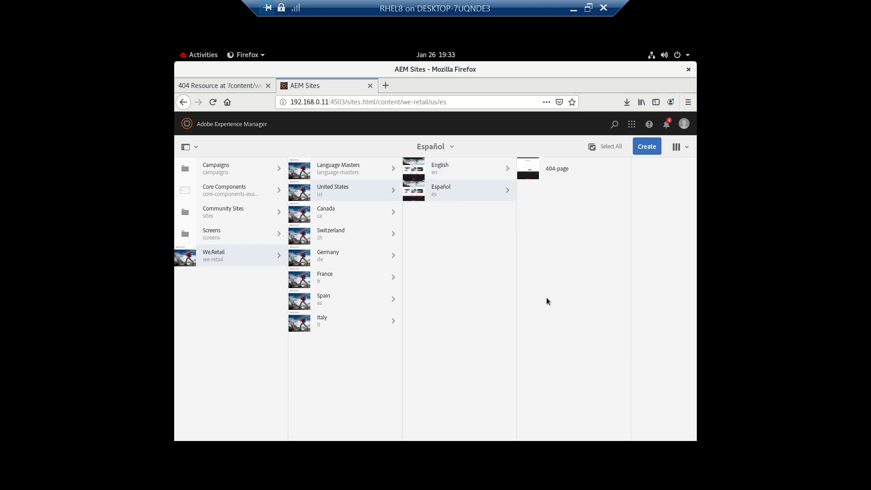
{"action": "left_click", "coordinate": [439, 171]}
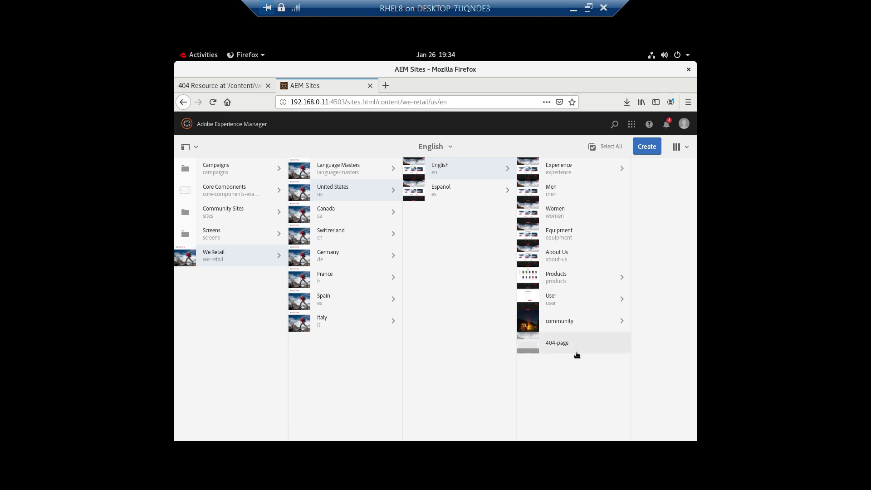
{"action": "left_click", "coordinate": [449, 194]}
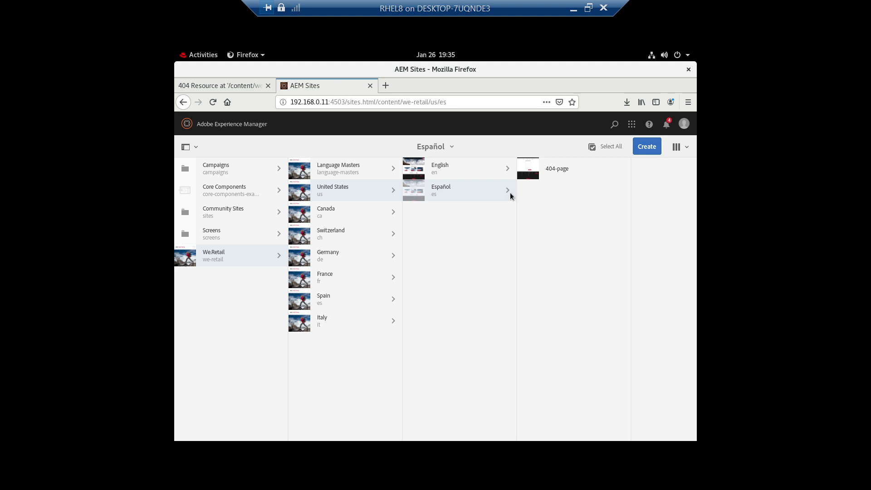
{"action": "key", "text": "alt+Tab"}
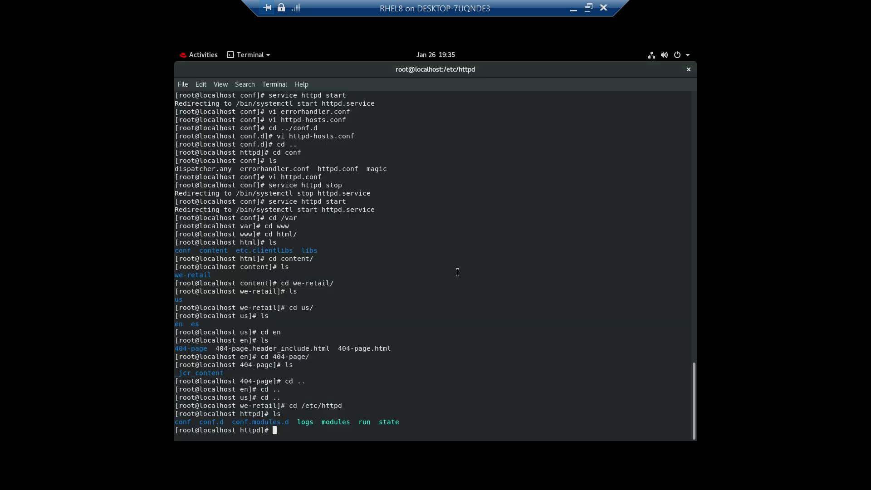
Step: Open errorhandler.conf in vi from /etc/httpd/conf
{"action": "type", "text": "cd conf"}
{"action": "key", "text": "Return"}
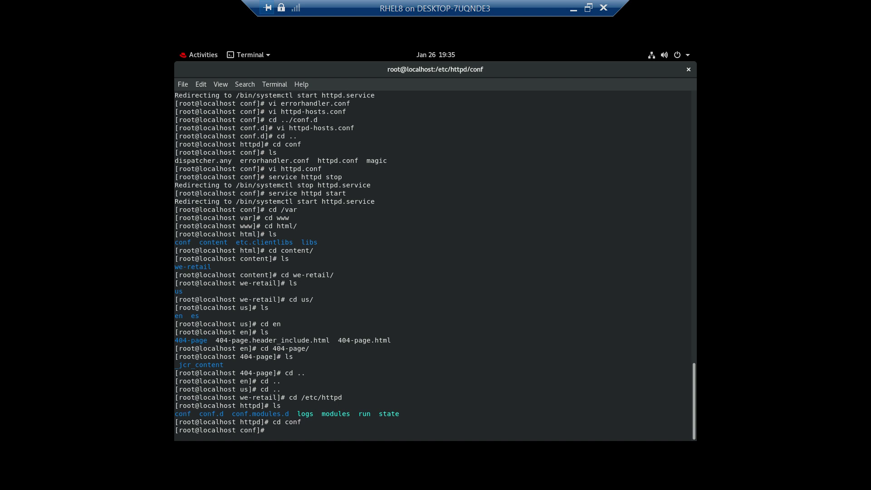
{"action": "type", "text": "ls"}
{"action": "key", "text": "Return"}
{"action": "type", "text": "vi "}
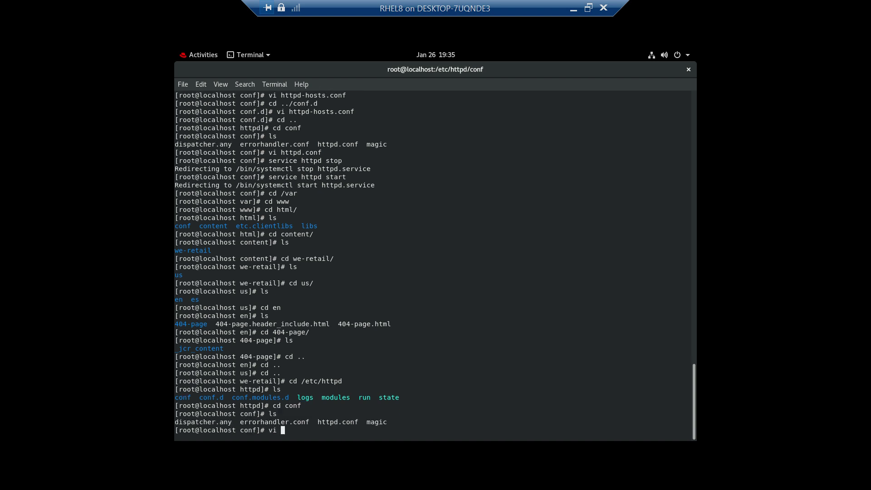
{"action": "type", "text": "er"}
{"action": "key", "text": "Tab"}
{"action": "key", "text": "Return"}
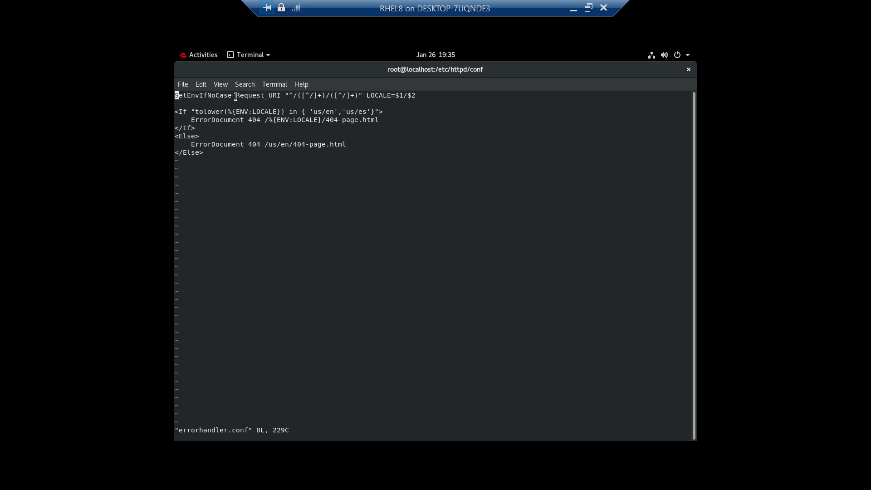
Step: Highlight Request_URI in the locale rule, then reload localhost/us/es.html in Firefox
{"action": "left_click_drag", "start_coordinate": [236, 96], "coordinate": [288, 96]}
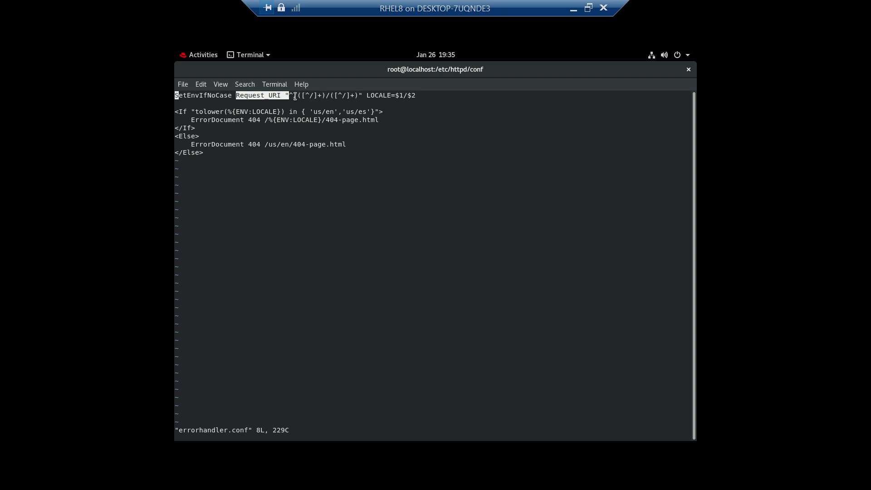
{"action": "key", "text": "alt+Tab"}
{"action": "key", "text": "F5"}
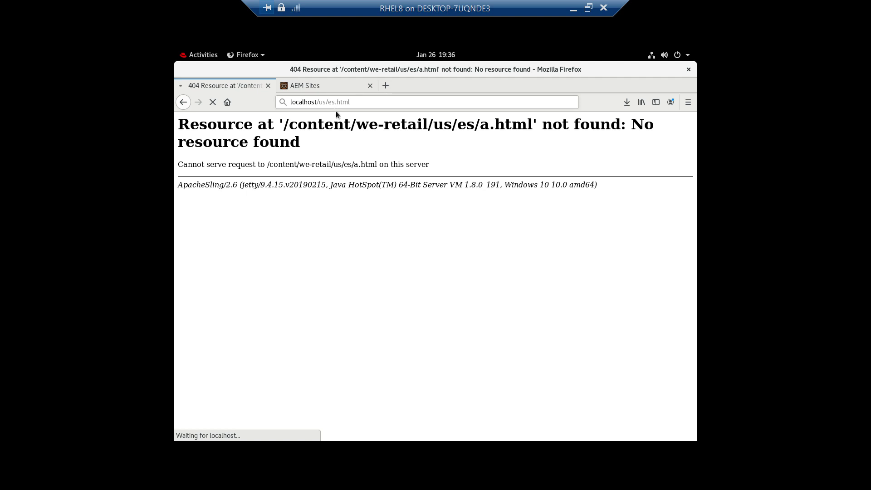
Step: Leave Firefox loading and return to the terminal showing errorhandler.conf
{"action": "key", "text": "alt+Tab"}
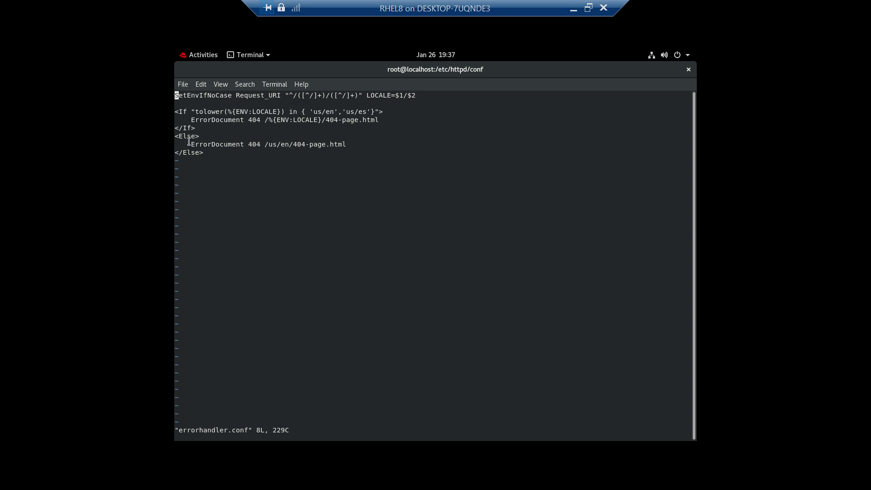
Step: Highlight the /us/en/404-page.html fallback and the locale-based ErrorDocument 404 path
{"action": "left_click_drag", "start_coordinate": [188, 142], "coordinate": [316, 151]}
{"action": "double_click", "coordinate": [213, 119]}
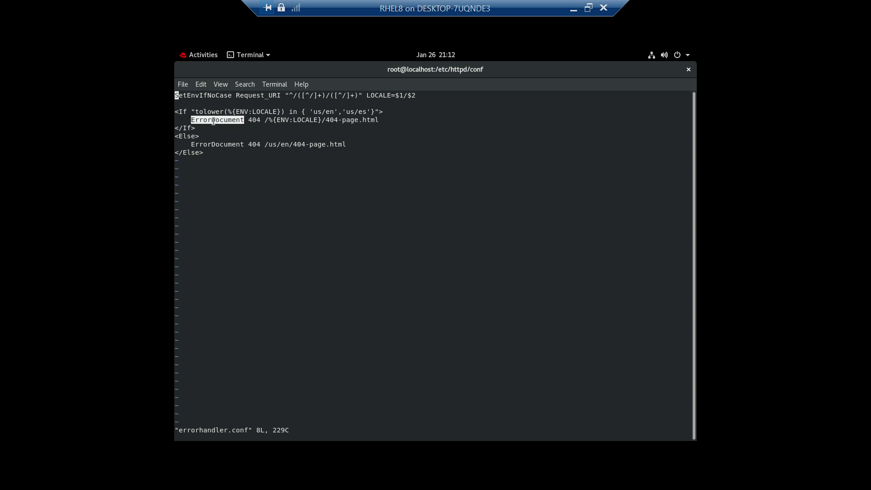
{"action": "left_click", "coordinate": [255, 119]}
{"action": "double_click", "coordinate": [256, 119]}
{"action": "left_click_drag", "start_coordinate": [265, 120], "coordinate": [384, 117]}
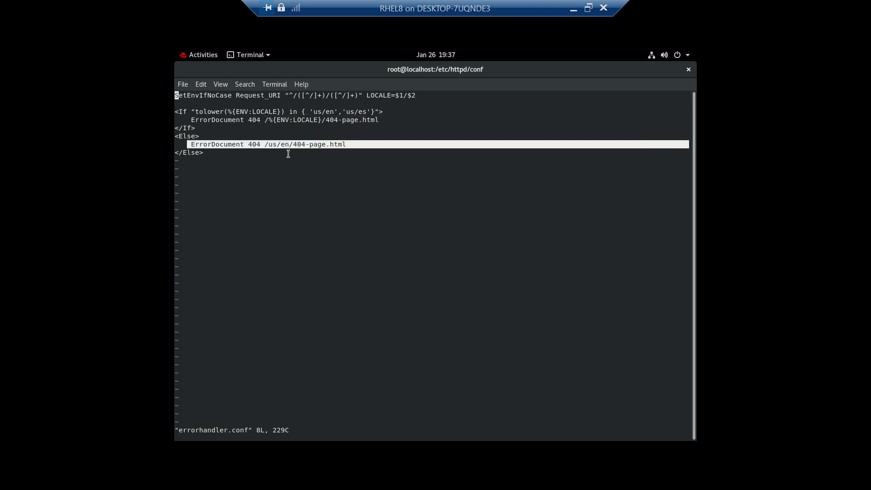
Step: Quit errorhandler.conf unsaved and open httpd-hosts.conf in /etc/httpd/conf.d
{"action": "type", "text": ":q!"}
{"action": "key", "text": "Return"}
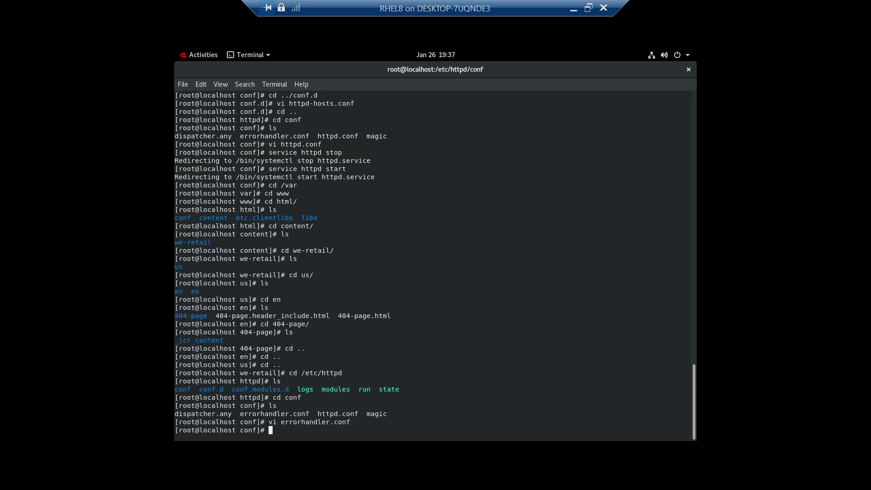
{"action": "type", "text": "cd ..conf.d"}
{"action": "key", "text": "Return"}
{"action": "type", "text": "cd ../confod"}
{"action": "key", "text": "Return"}
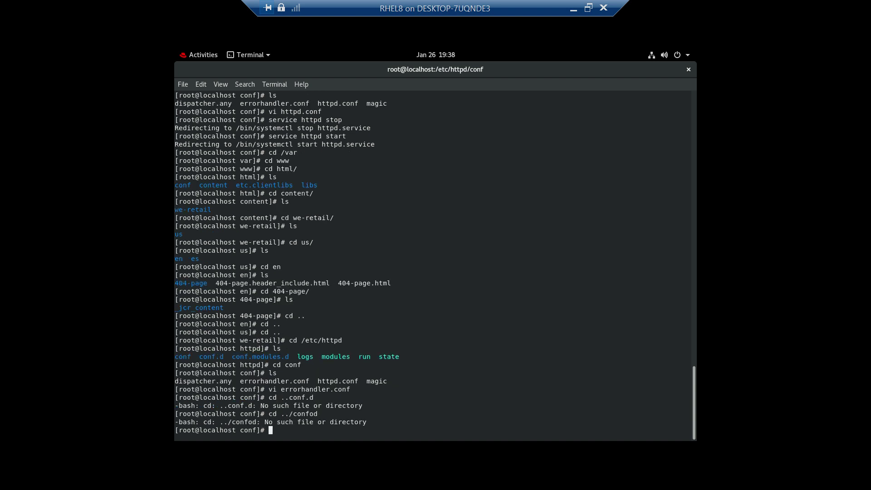
{"action": "type", "text": "cd ../conf.d"}
{"action": "key", "text": "Return"}
{"action": "type", "text": "ls"}
{"action": "key", "text": "Return"}
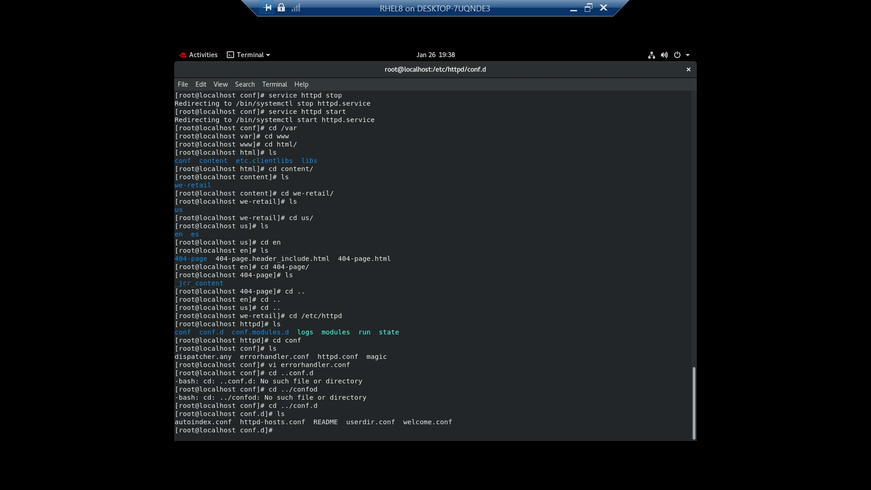
{"action": "type", "text": "vi httpd-hosts.conf"}
{"action": "key", "text": "Return"}
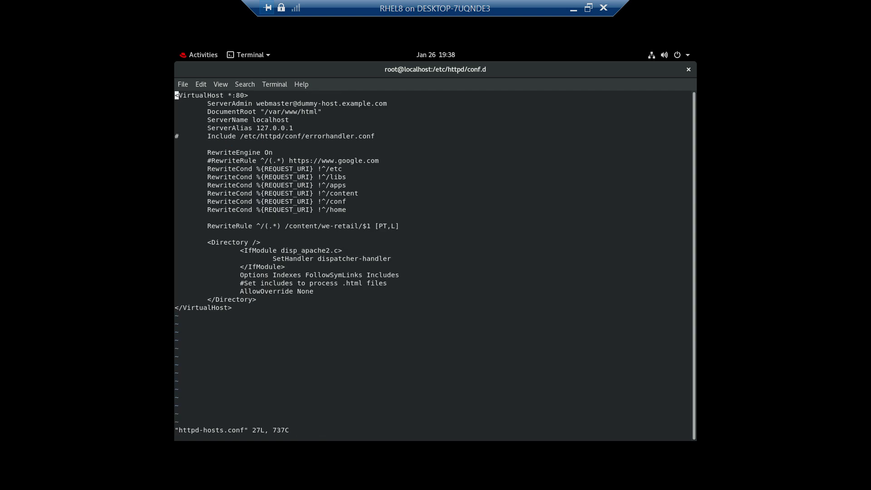
Step: Remove the # before the errorhandler.conf Include line and save with :wq
{"action": "key", "text": "Down"}
{"action": "key", "text": "Down"}
{"action": "key", "text": "Down"}
{"action": "key", "text": "Down"}
{"action": "key", "text": "Down"}
{"action": "key", "text": "Down"}
{"action": "key", "text": "Up"}
{"action": "key", "text": "Right"}
{"action": "key", "text": "i"}
{"action": "key", "text": "BackSpace"}
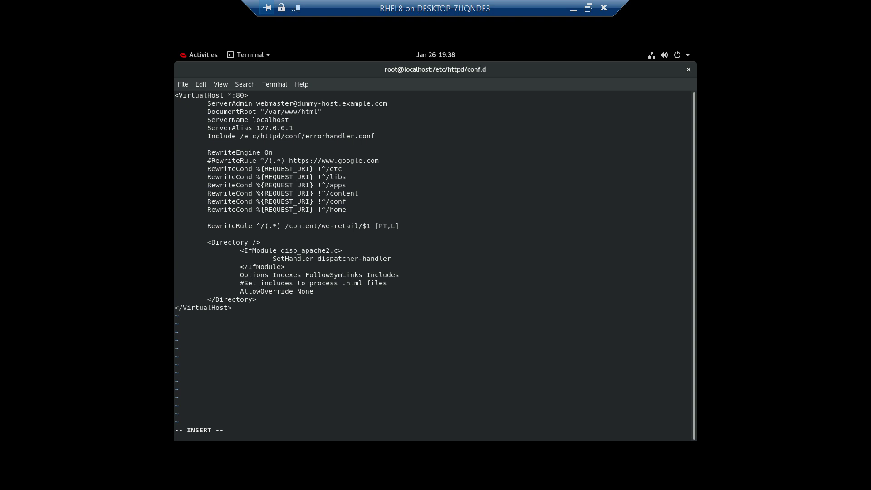
{"action": "key", "text": "Escape"}
{"action": "type", "text": ":wq"}
{"action": "key", "text": "Return"}
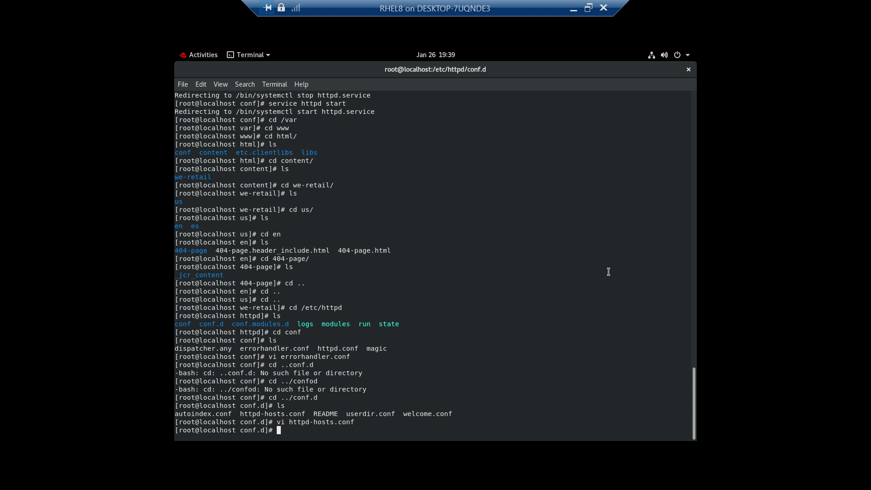
Step: Go to /etc/httpd/conf, list its files, and open httpd.conf in vi
{"action": "type", "text": "cd ../conf"}
{"action": "key", "text": "Return"}
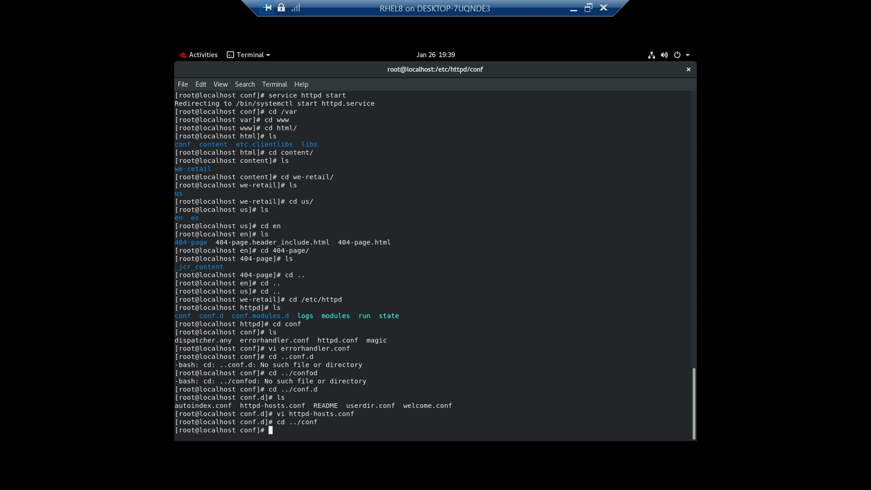
{"action": "type", "text": "ls"}
{"action": "key", "text": "Return"}
{"action": "type", "text": "vi httpd.conf"}
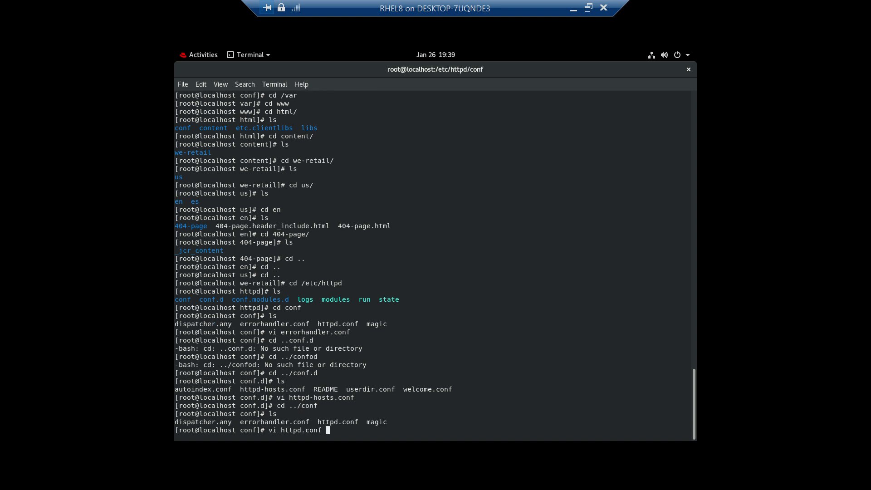
{"action": "key", "text": "Return"}
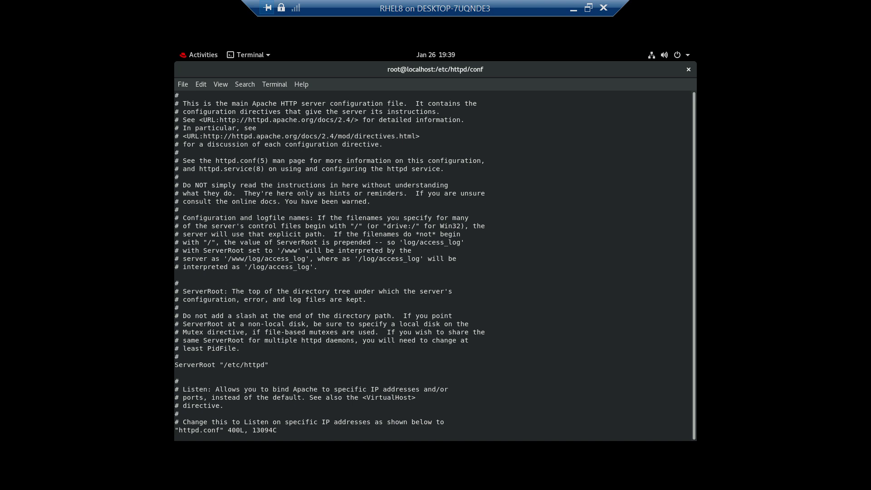
Step: Search /dispat and change DispatcherPassError from 0 to 1 in the dispatcher block
{"action": "type", "text": "/dispat"}
{"action": "key", "text": "Return"}
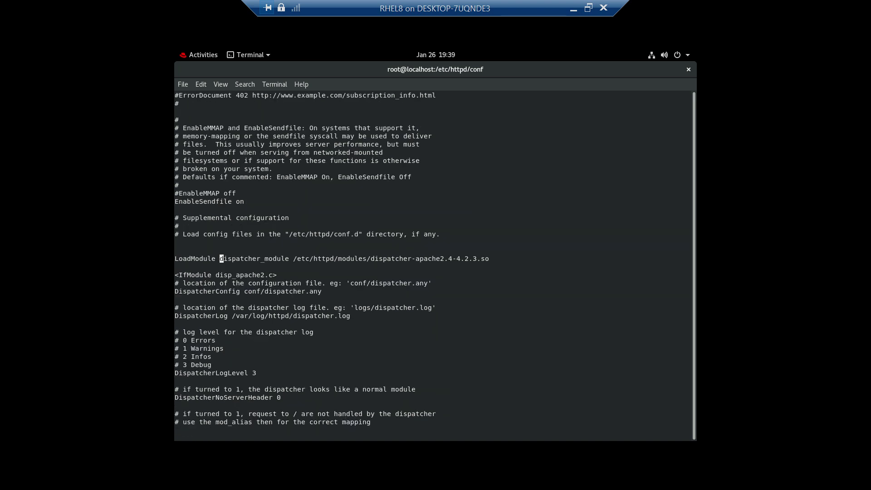
{"action": "key", "text": "j"}
{"action": "key", "text": "j"}
{"action": "key", "text": "j"}
{"action": "key", "text": "j"}
{"action": "key", "text": "j"}
{"action": "key", "text": "j"}
{"action": "key", "text": "j"}
{"action": "key", "text": "j"}
{"action": "key", "text": "j"}
{"action": "key", "text": "j"}
{"action": "key", "text": "j"}
{"action": "key", "text": "j"}
{"action": "key", "text": "j"}
{"action": "key", "text": "j"}
{"action": "key", "text": "j"}
{"action": "key", "text": "j"}
{"action": "key", "text": "j"}
{"action": "key", "text": "j"}
{"action": "key", "text": "j"}
{"action": "key", "text": "j"}
{"action": "key", "text": "j"}
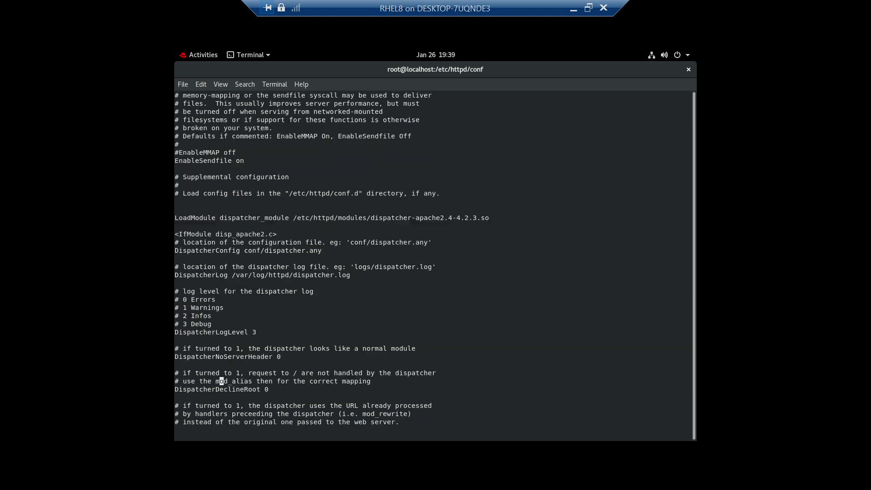
{"action": "key", "text": "j"}
{"action": "key", "text": "j"}
{"action": "key", "text": "j"}
{"action": "key", "text": "j"}
{"action": "key", "text": "j"}
{"action": "key", "text": "j"}
{"action": "key", "text": "j"}
{"action": "key", "text": "j"}
{"action": "key", "text": "j"}
{"action": "key", "text": "j"}
{"action": "key", "text": "j"}
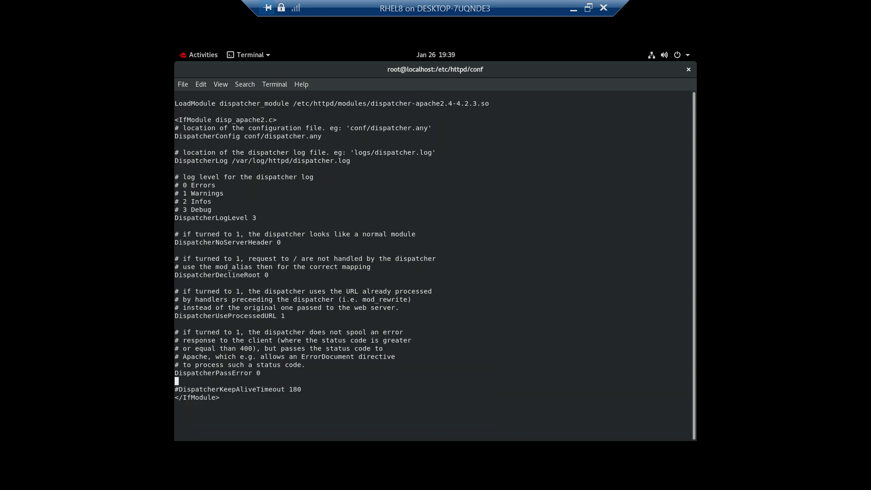
{"action": "key", "text": "k"}
{"action": "key", "text": "i"}
{"action": "key", "text": "Right"}
{"action": "key", "text": "Right"}
{"action": "key", "text": "Right"}
{"action": "key", "text": "Right"}
{"action": "key", "text": "Right"}
{"action": "key", "text": "Right"}
{"action": "key", "text": "Right"}
{"action": "key", "text": "Right"}
{"action": "key", "text": "Right"}
{"action": "key", "text": "BackSpace"}
{"action": "type", "text": "1"}
{"action": "key", "text": "Escape"}
Step: Save httpd.conf with :wq! and restart Apache using service httpd restart
{"action": "type", "text": ":wq!"}
{"action": "key", "text": "Return"}
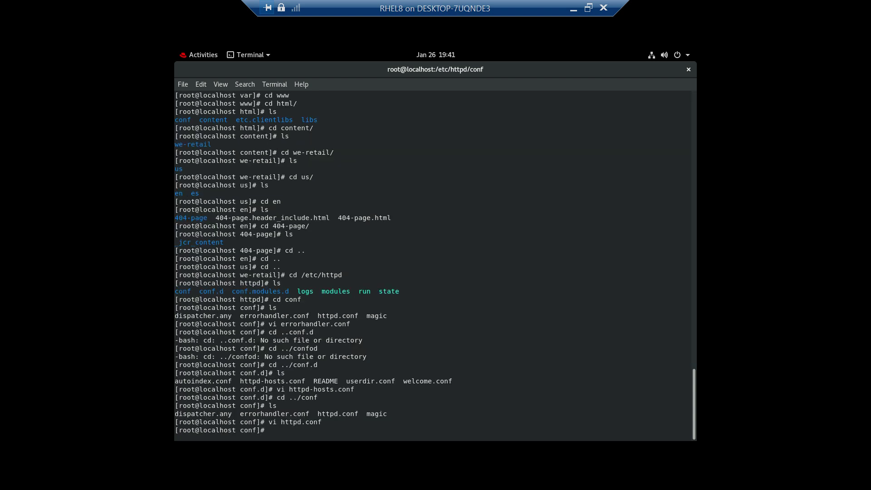
{"action": "key", "text": "Up"}
{"action": "key", "text": "Up"}
{"action": "key", "text": "Up"}
{"action": "key", "text": "Up"}
{"action": "key", "text": "Up"}
{"action": "key", "text": "Up"}
{"action": "key", "text": "Up"}
{"action": "key", "text": "ctrl+c"}
{"action": "type", "text": "service "}
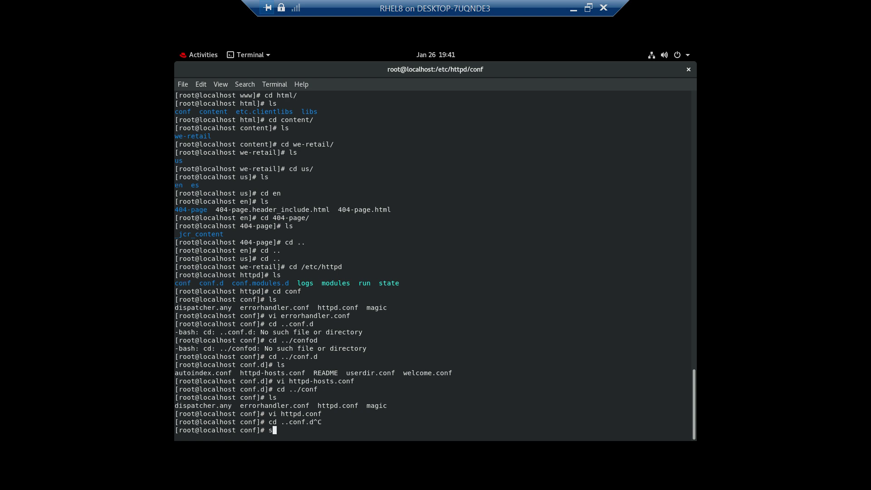
{"action": "type", "text": "httpd restart"}
{"action": "key", "text": "Return"}
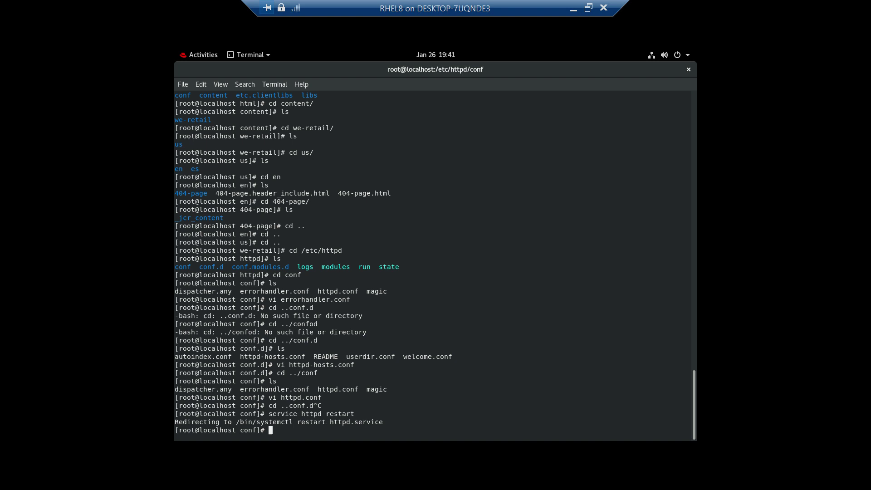
{"action": "key", "text": "alt+Tab"}
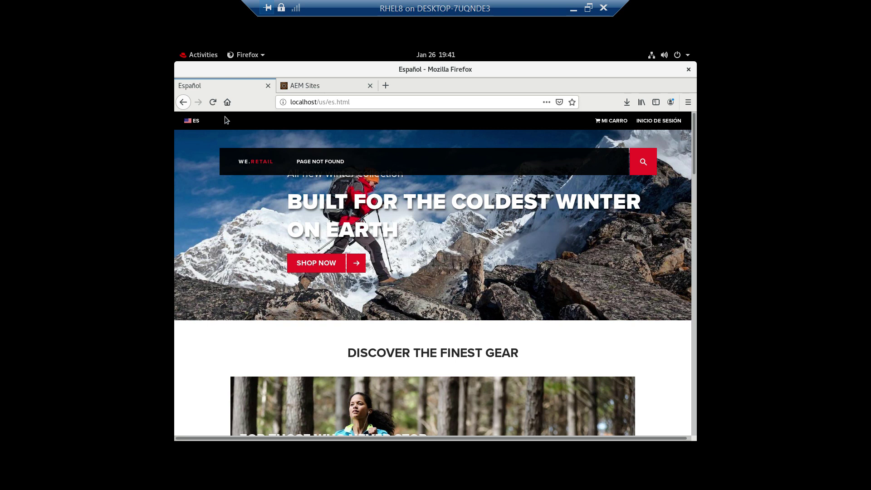
Step: Load localhost/us/es1.html and localhost/us/es/a.html to see the Spanish 404 page
{"action": "left_click", "coordinate": [335, 102]}
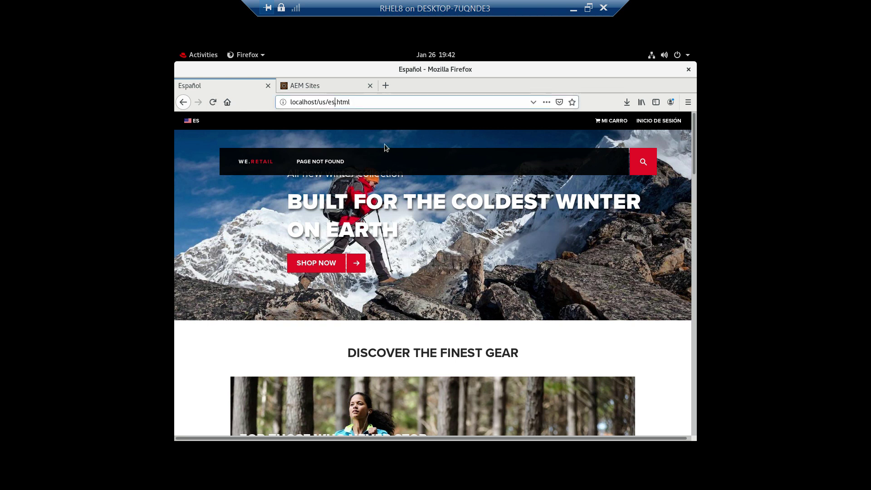
{"action": "type", "text": "1"}
{"action": "key", "text": "Return"}
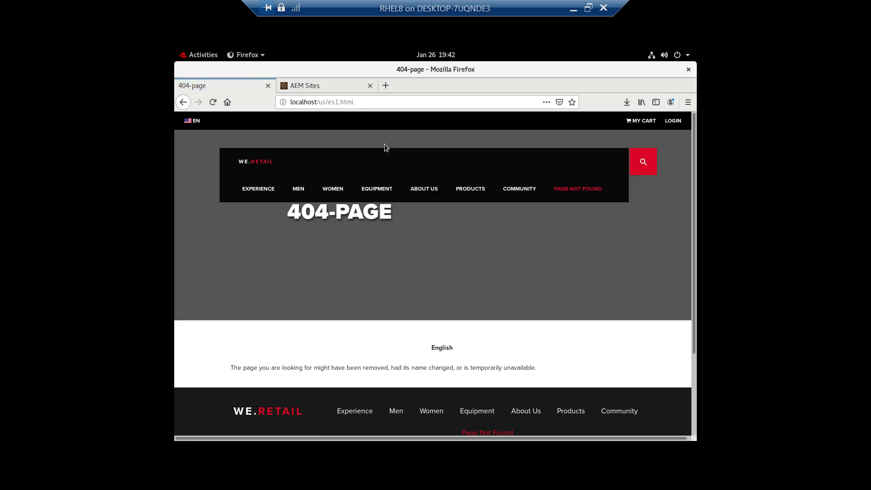
{"action": "left_click", "coordinate": [337, 102]}
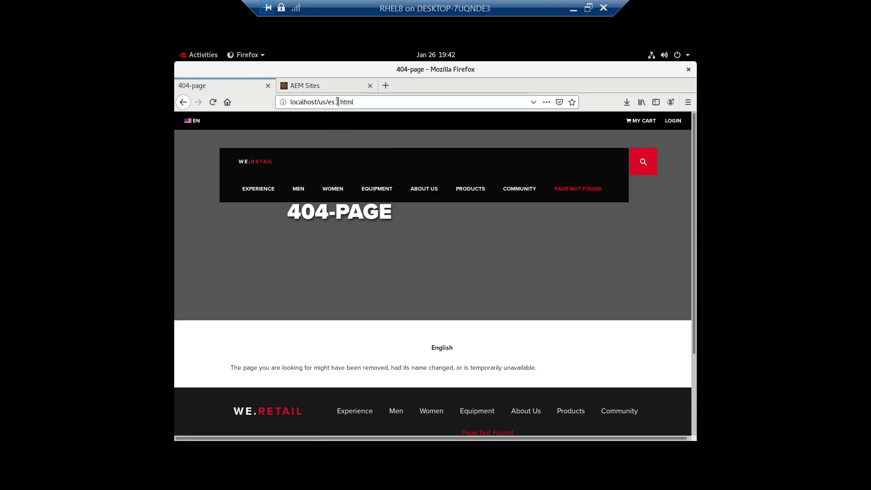
{"action": "type", "text": "/a"}
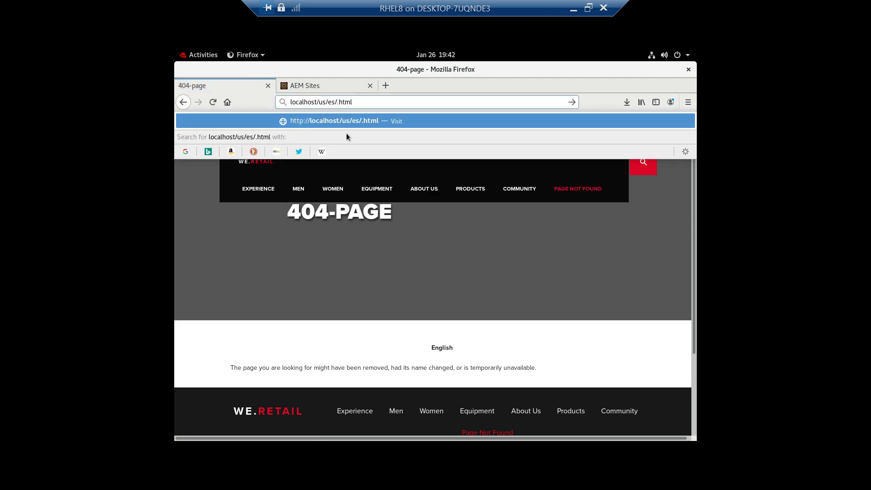
{"action": "key", "text": "Return"}
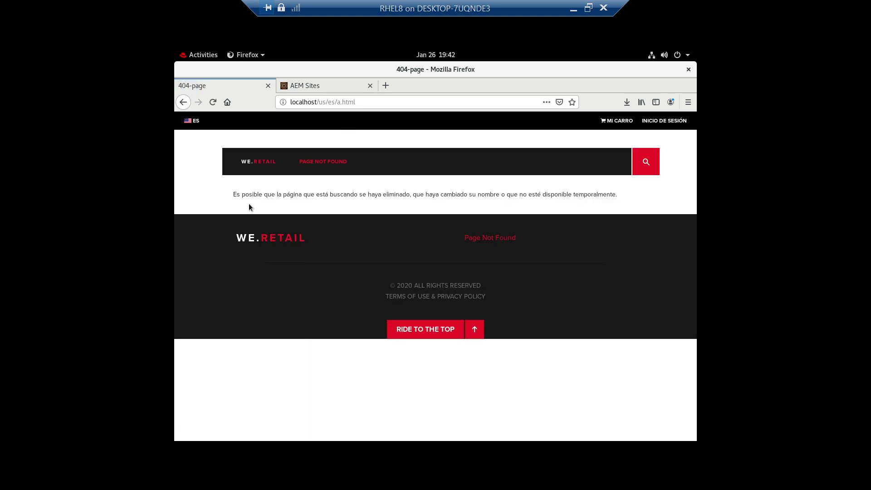
Step: Load /us/en/a.html and /us/enrrr/a.html, both serving the English 404 page
{"action": "left_click", "coordinate": [335, 102]}
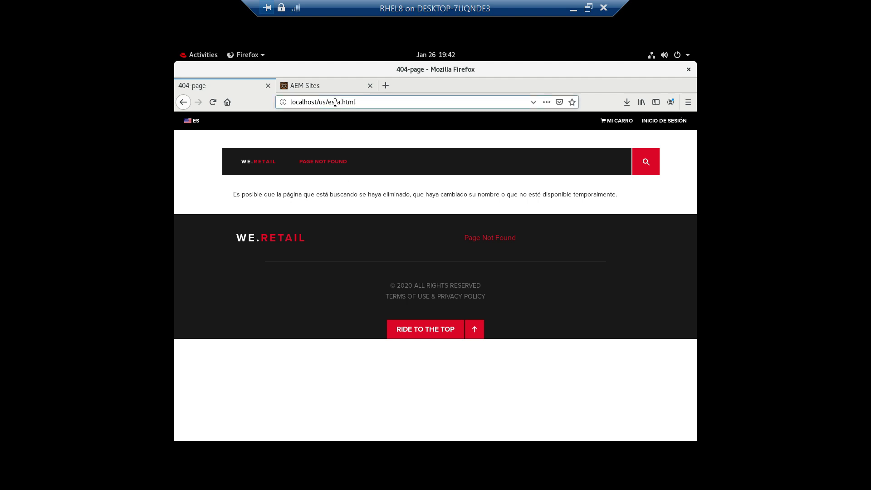
{"action": "key", "text": "BackSpace"}
{"action": "type", "text": "n"}
{"action": "key", "text": "Return"}
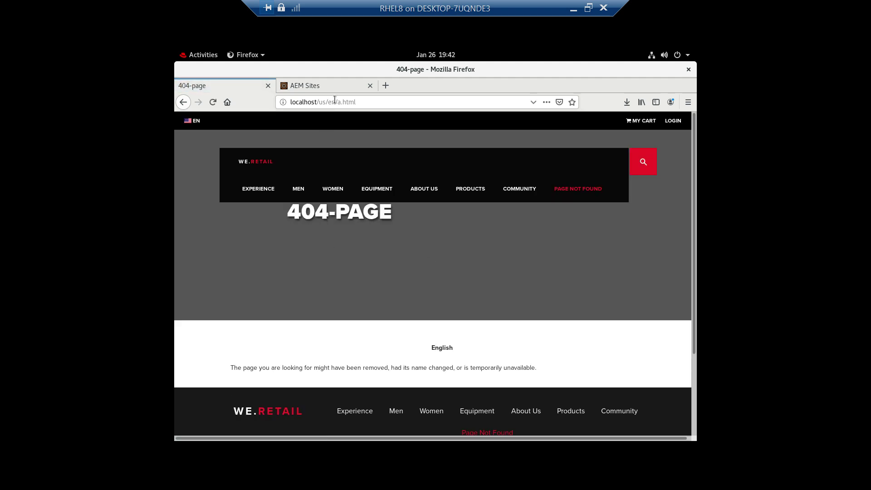
{"action": "left_click", "coordinate": [334, 100]}
{"action": "type", "text": "rrr"}
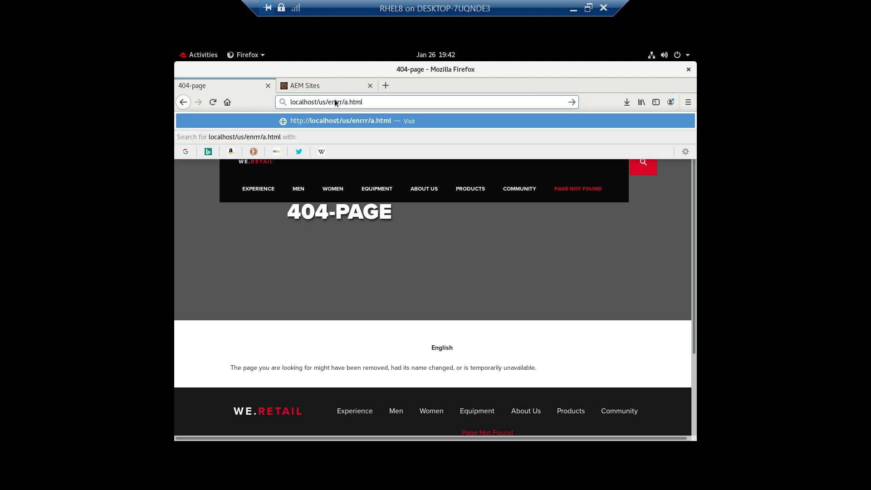
{"action": "key", "text": "Return"}
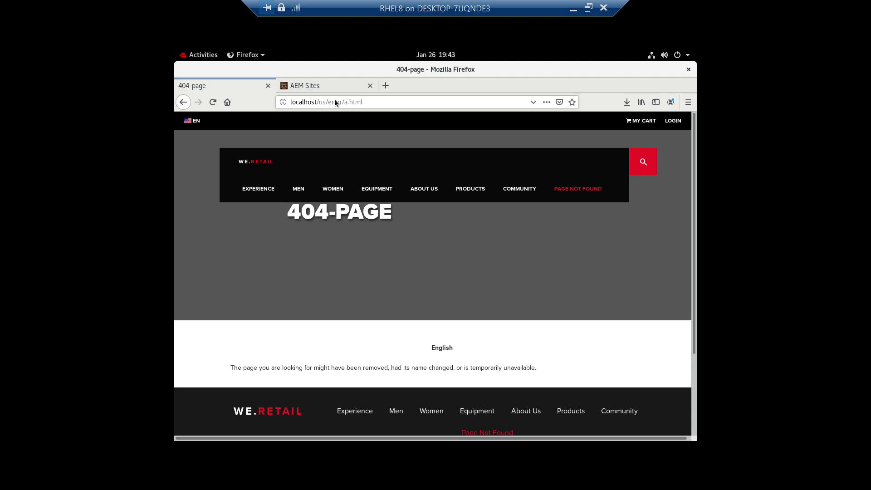
{"action": "key", "text": "alt+Tab"}
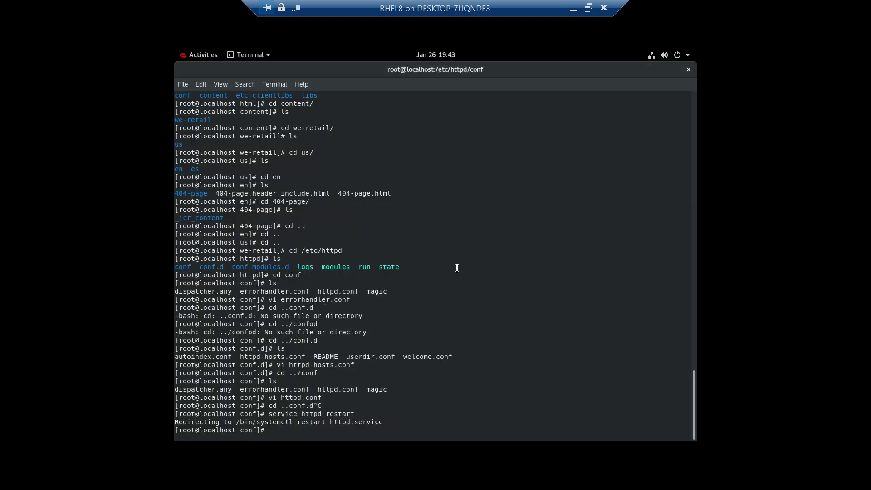
Step: Move into the /var/www/html dispatcher cache and list it and its content folder
{"action": "type", "text": "cd /var/www/html"}
{"action": "key", "text": "Return"}
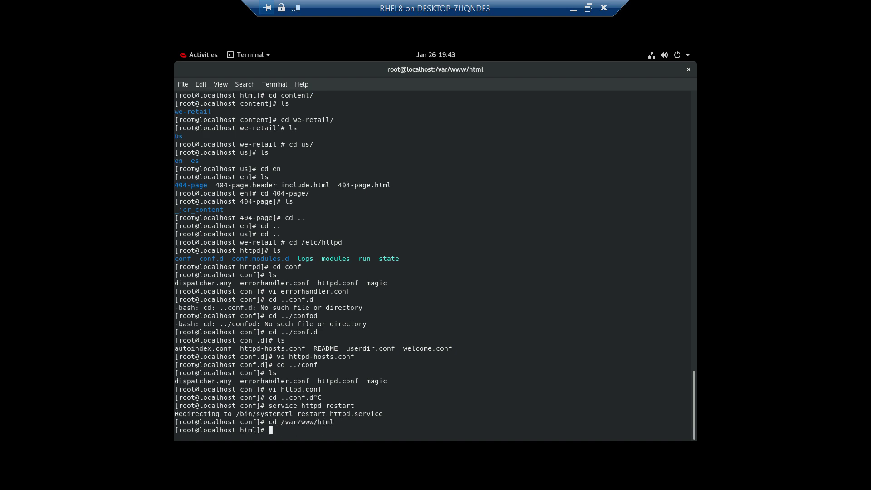
{"action": "type", "text": "ls"}
{"action": "key", "text": "Return"}
{"action": "type", "text": "cd con"}
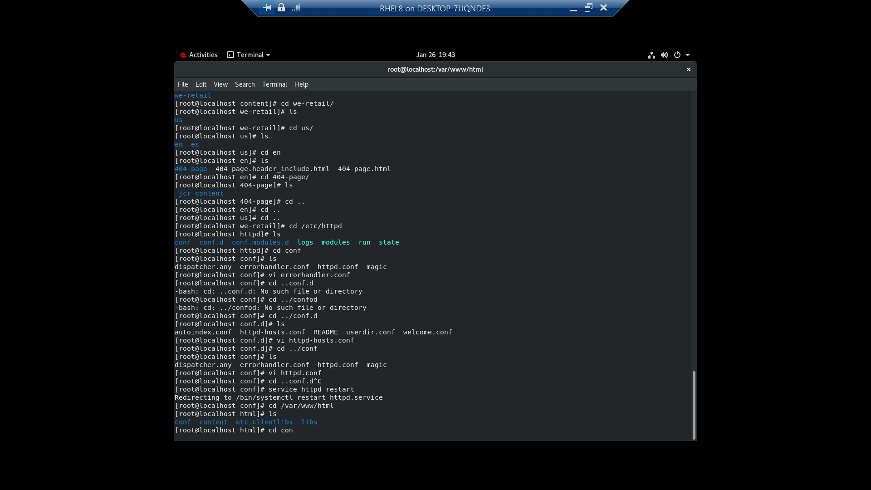
{"action": "key", "text": "Tab"}
{"action": "key", "text": "Return"}
{"action": "type", "text": "ls"}
{"action": "key", "text": "Return"}
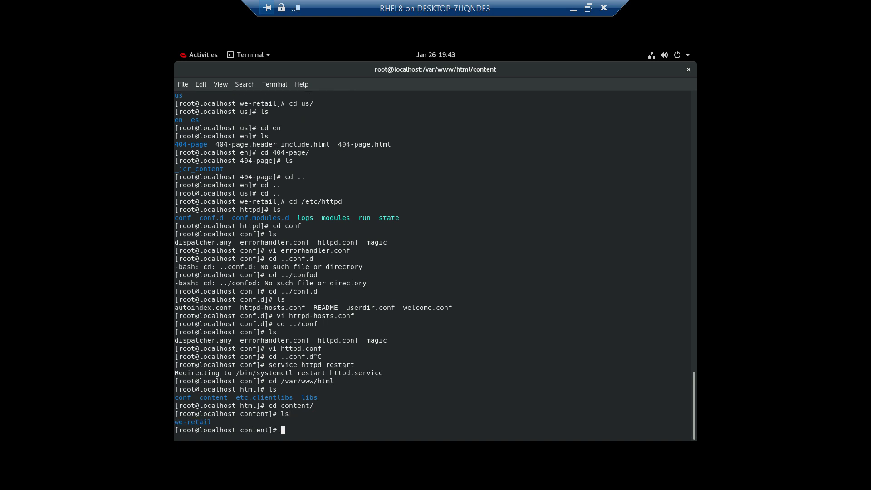
Step: Go down into content/we-retail/us, listing the we-retail and us folders
{"action": "type", "text": "cd we"}
{"action": "key", "text": "Tab"}
{"action": "key", "text": "Return"}
{"action": "type", "text": "ls"}
{"action": "key", "text": "Return"}
{"action": "type", "text": "c"}
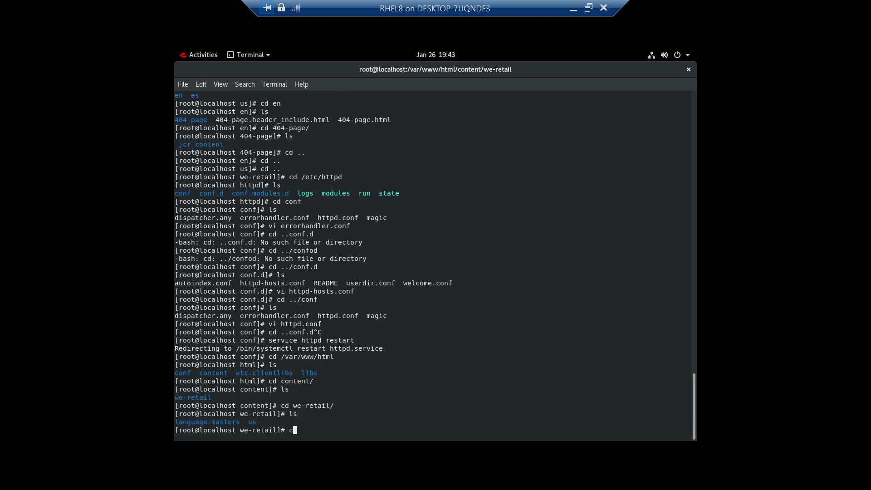
{"action": "type", "text": "d us"}
{"action": "key", "text": "Return"}
{"action": "type", "text": "ls"}
{"action": "key", "text": "Return"}
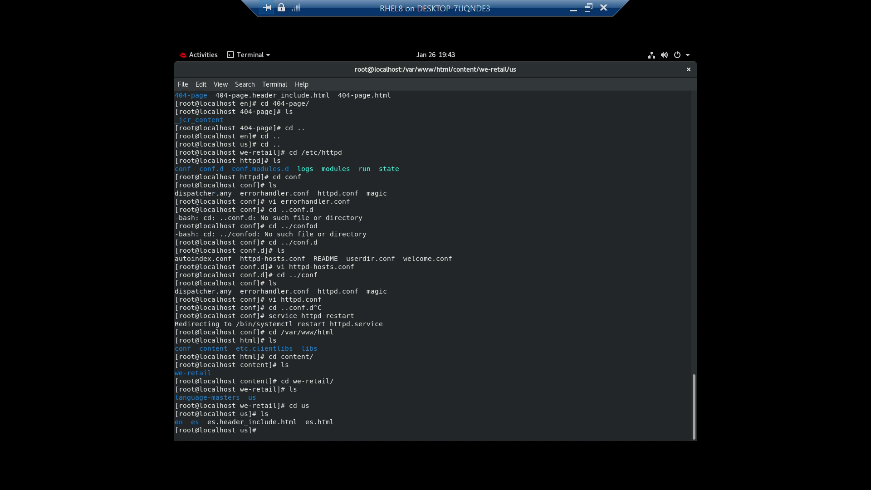
Step: List the cached 404-page files in the en folder, then in the es folder
{"action": "type", "text": "cd en/"}
{"action": "key", "text": "Return"}
{"action": "type", "text": "ls"}
{"action": "key", "text": "Return"}
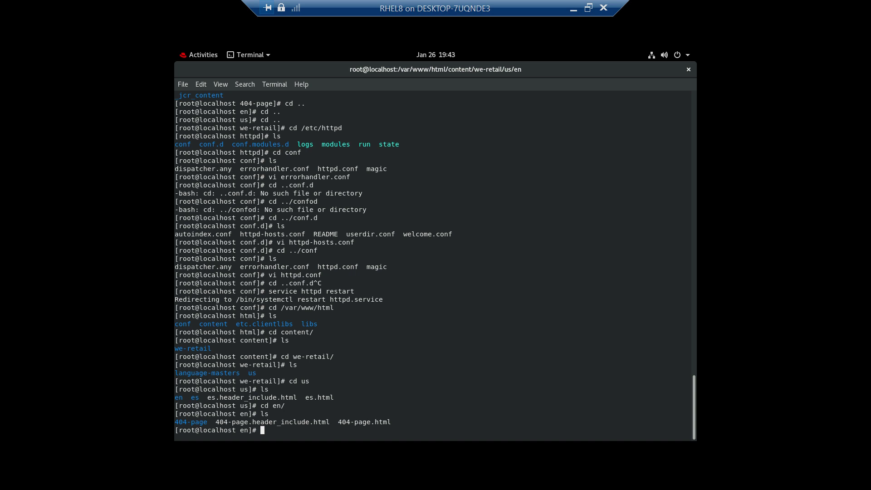
{"action": "type", "text": "cd .."}
{"action": "key", "text": "Return"}
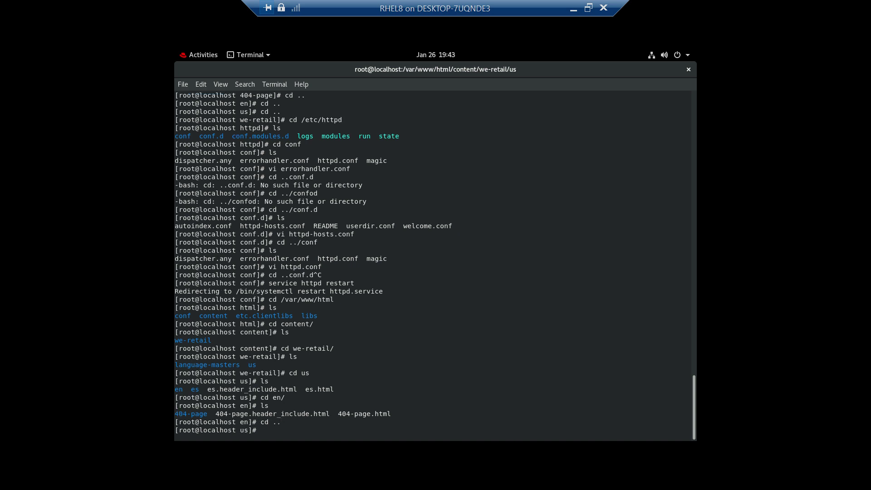
{"action": "type", "text": "cd es"}
{"action": "key", "text": "Return"}
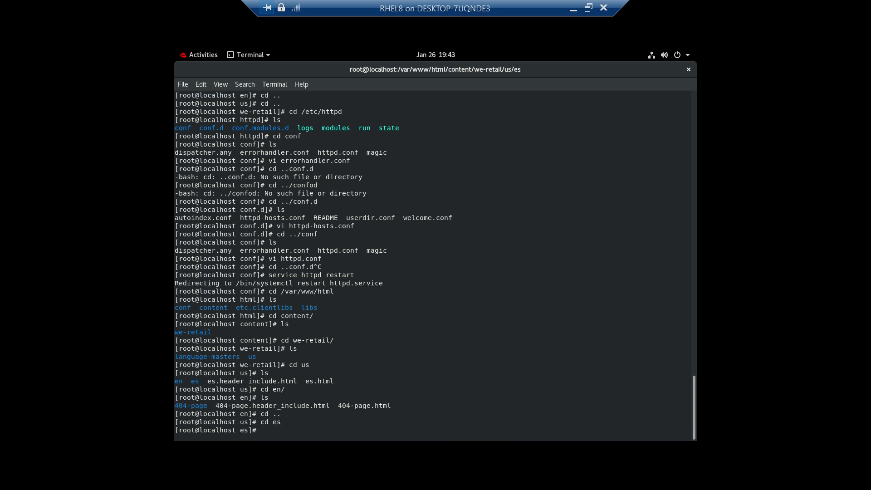
{"action": "type", "text": "ls"}
{"action": "key", "text": "Return"}
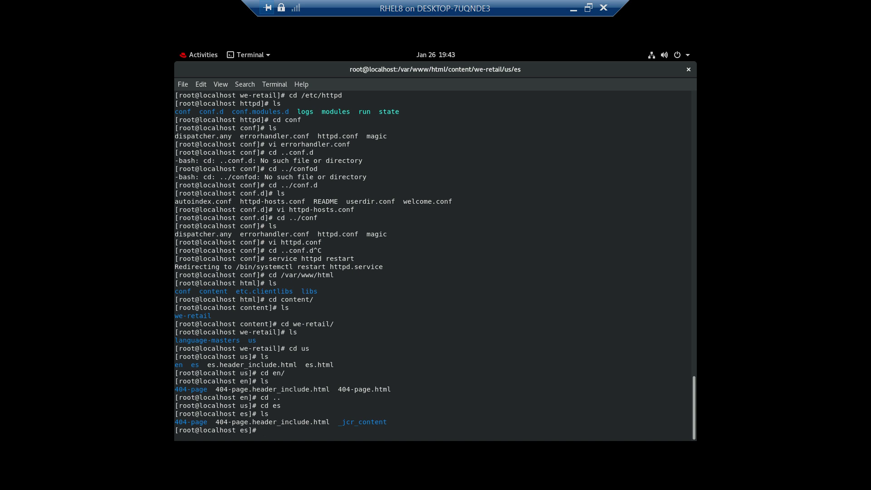